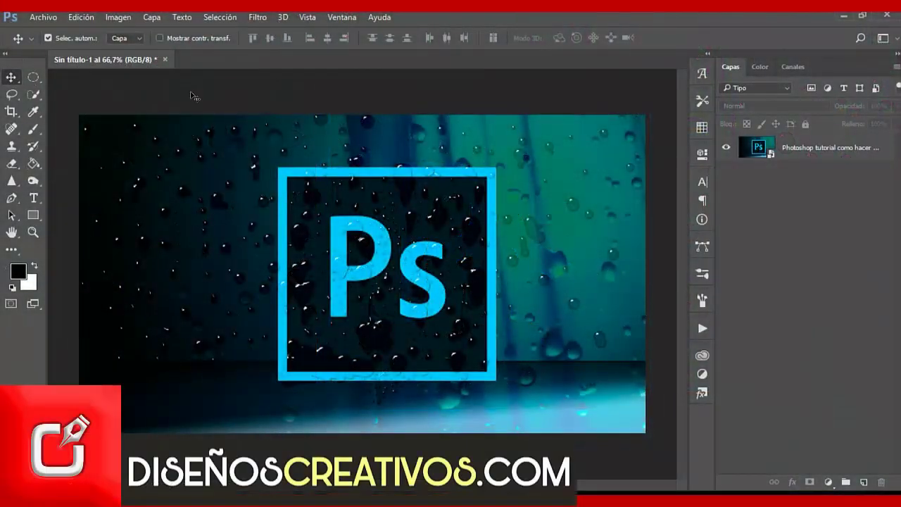
Open the Rendimiento preferences from the Edición menu, showing 1453 MB (66%) of RAM allowed.
click(82, 18)
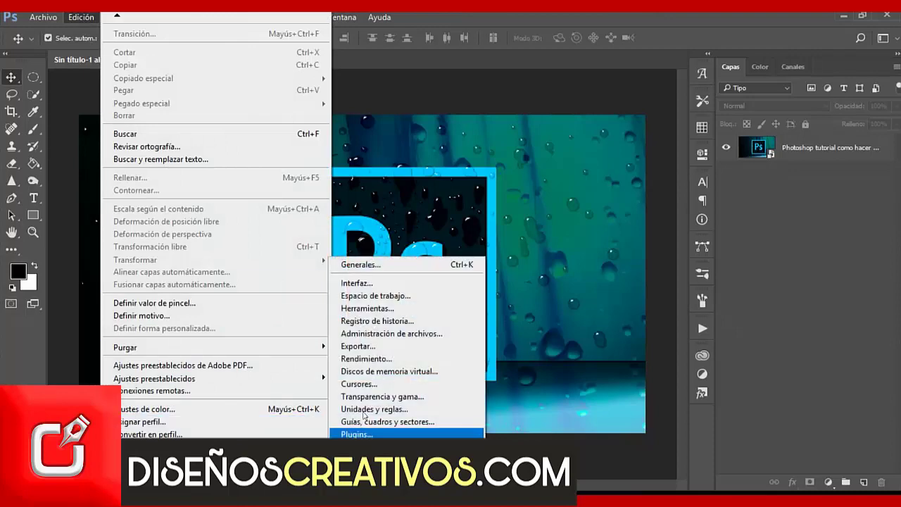
click(368, 359)
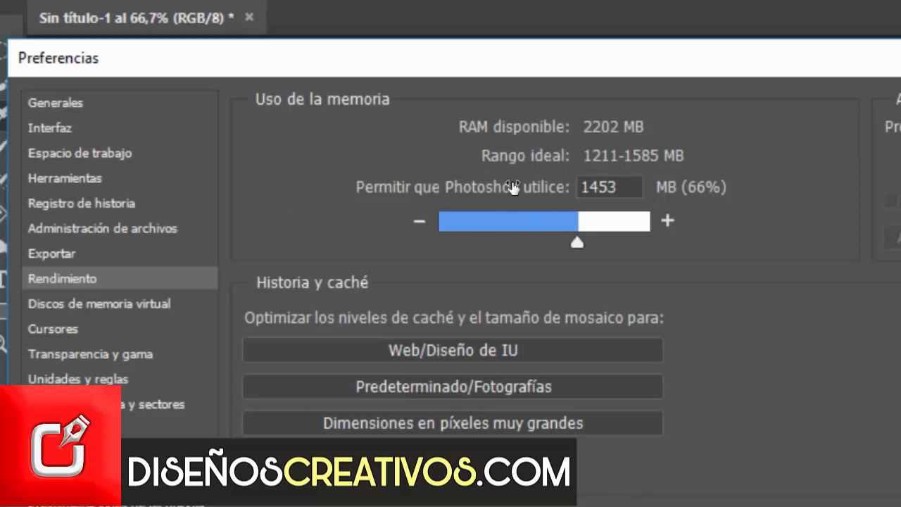
Enter 1700 MB as the 'Permitir que Photoshop utilice' memory allowance.
mouse_move(578, 241)
mouse_down()
mouse_move(538, 243)
mouse_move(581, 241)
mouse_up()
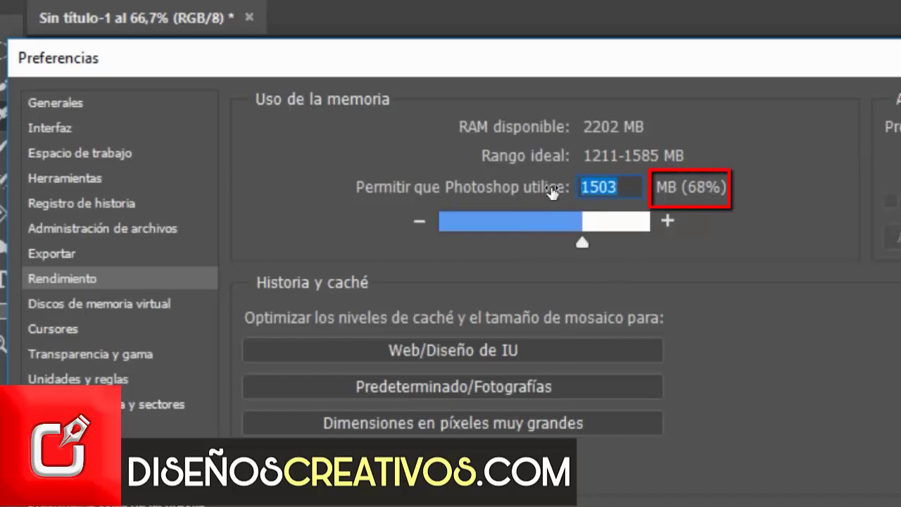
text(17)
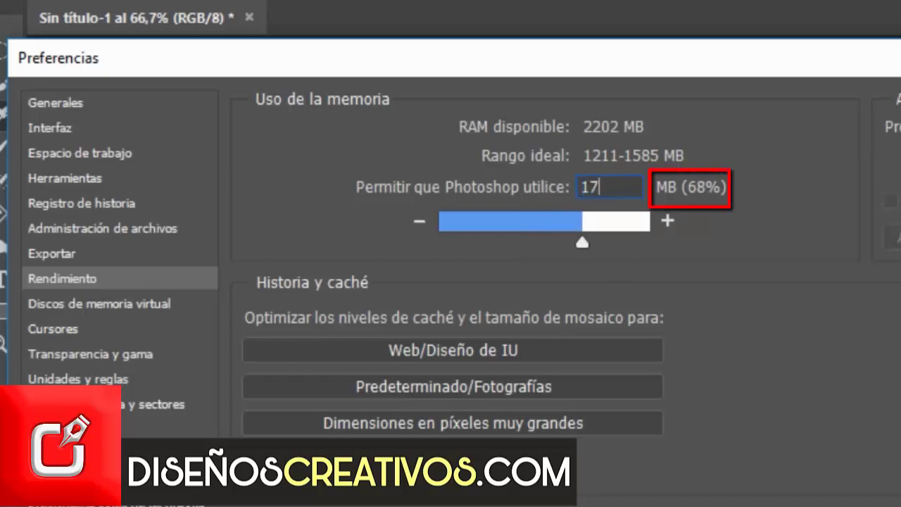
text(00)
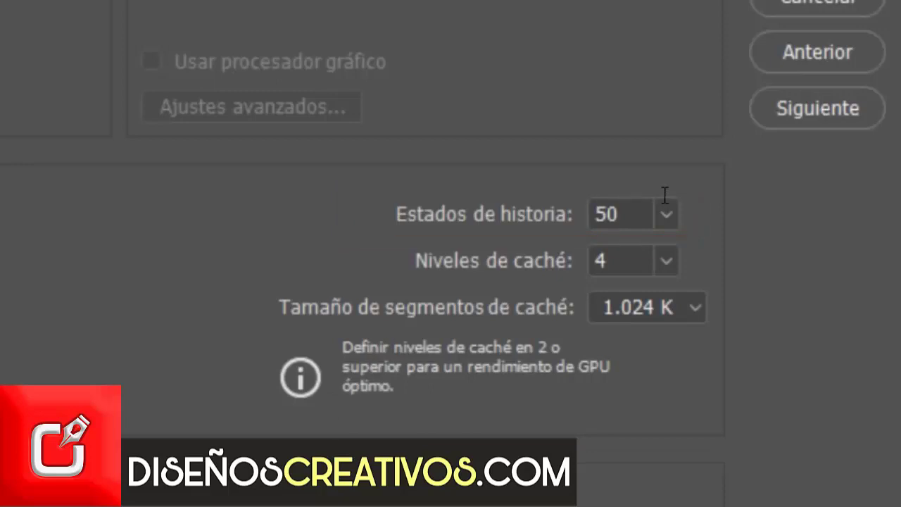
Try the Estados de historia slider's range, then enter 20 history states.
double_click(610, 204)
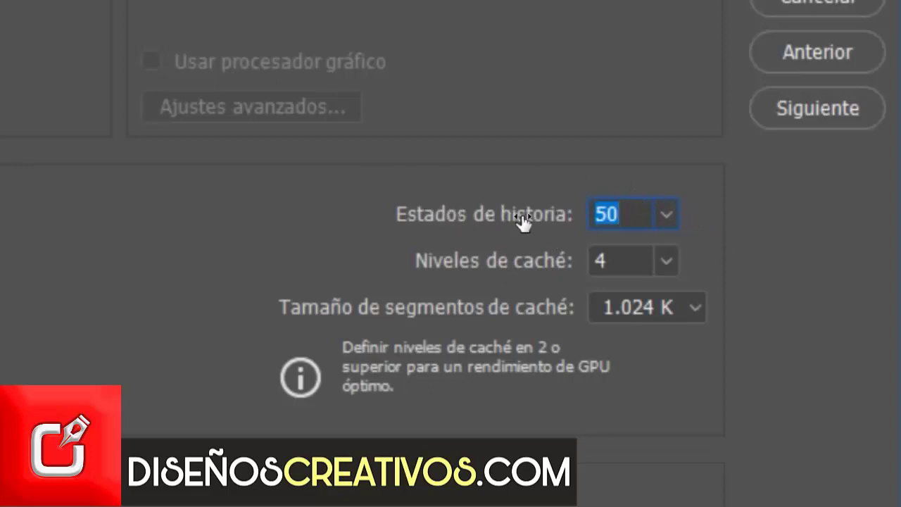
click(666, 208)
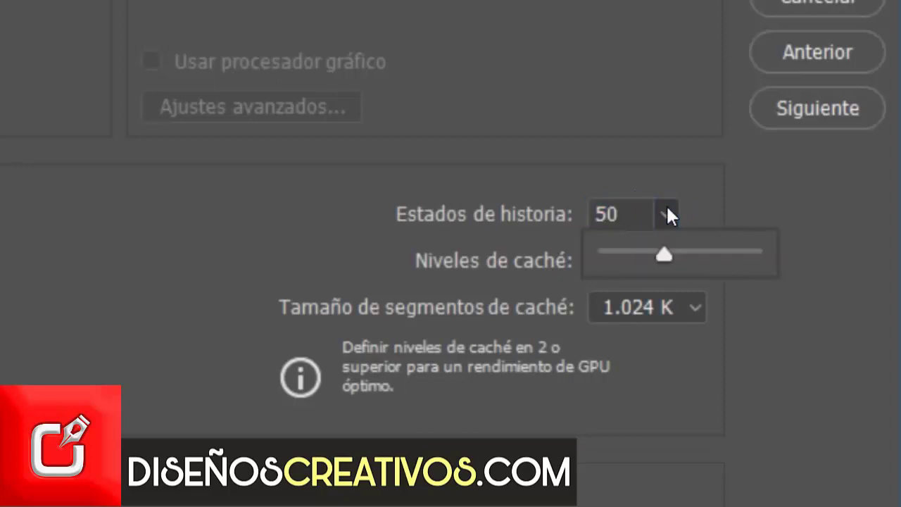
drag(666, 258, 763, 255)
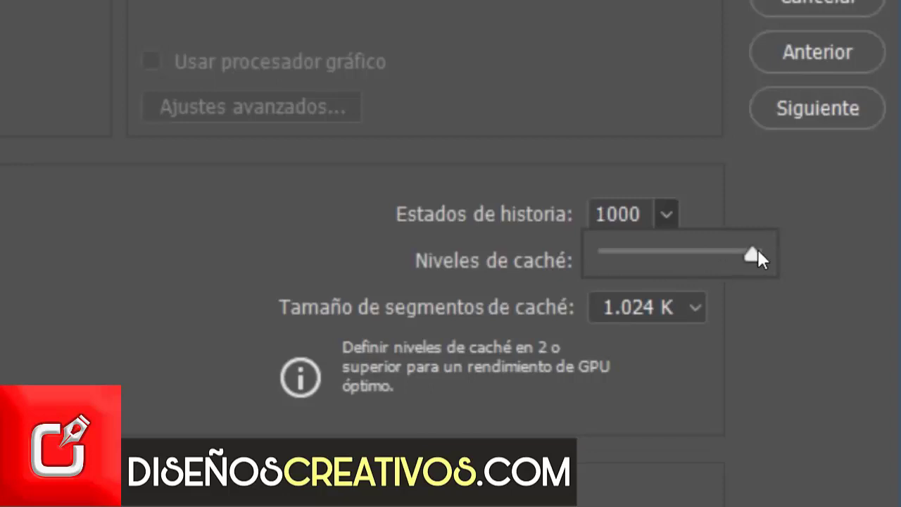
drag(754, 255, 575, 255)
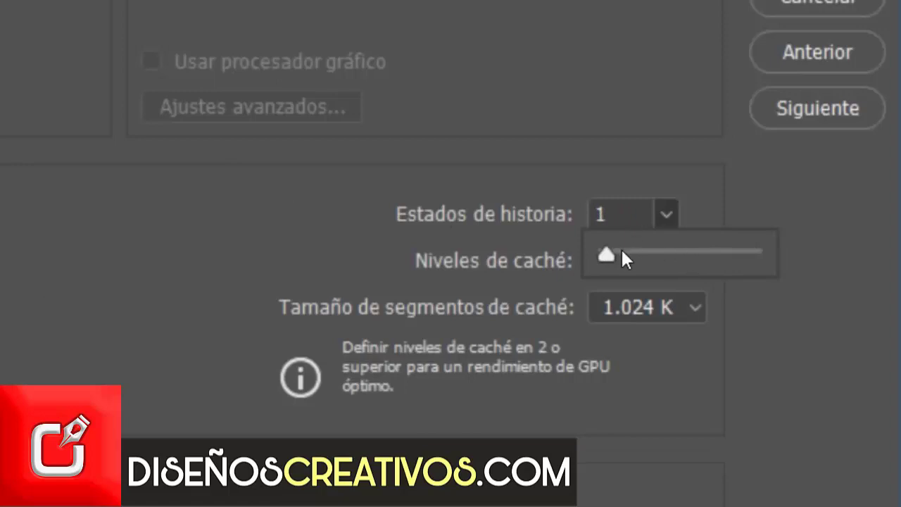
drag(596, 253, 758, 259)
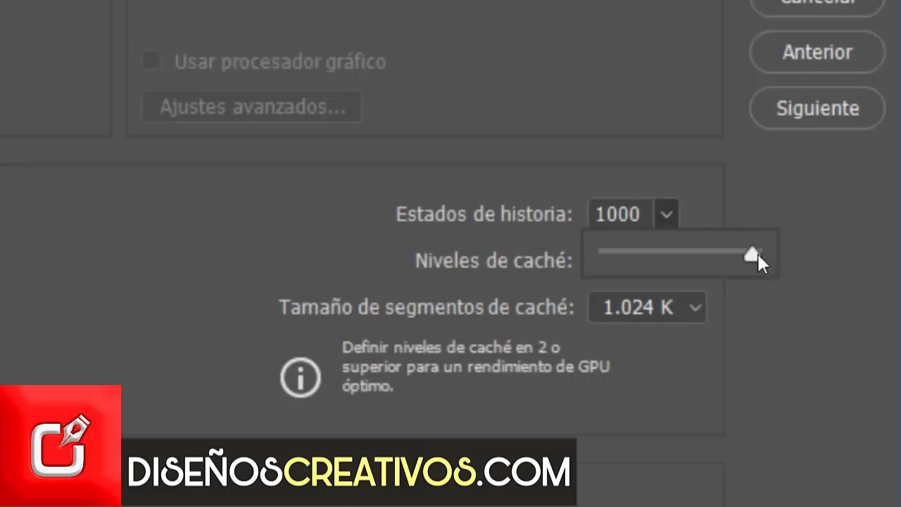
drag(756, 255, 636, 253)
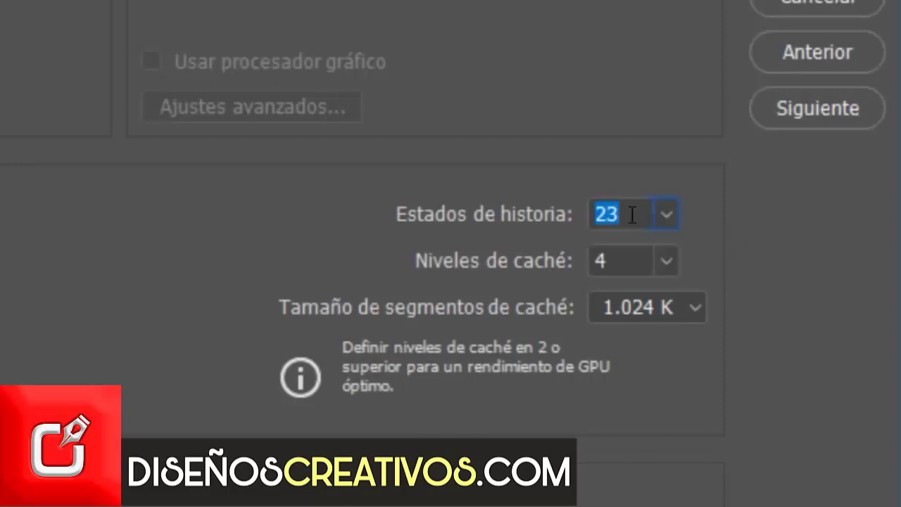
text(20)
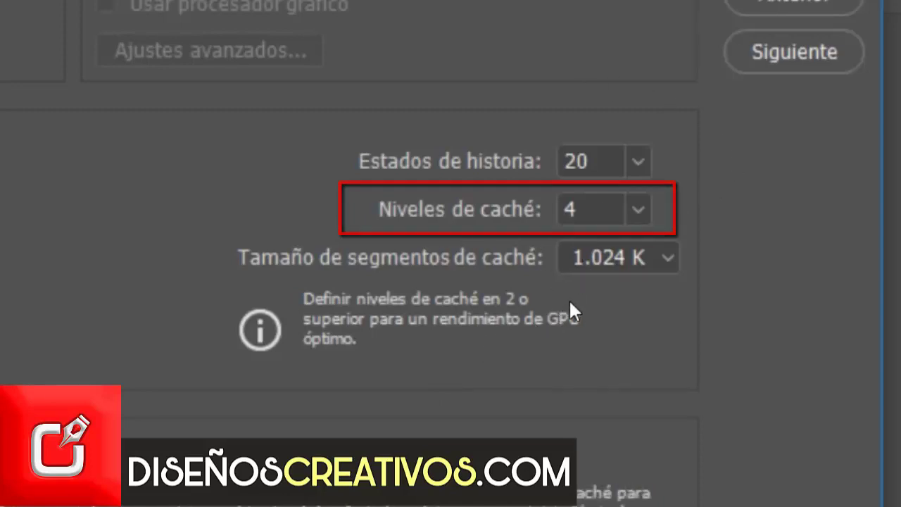
Test the Niveles de caché slider and leave cache levels at 4.
click(637, 208)
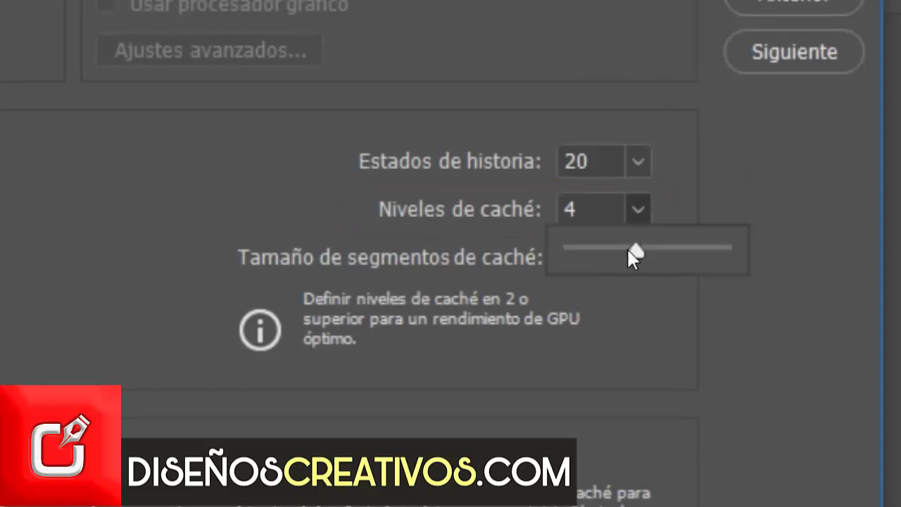
mouse_move(629, 251)
mouse_down()
mouse_move(571, 262)
mouse_move(674, 278)
mouse_move(640, 271)
mouse_up()
click(320, 224)
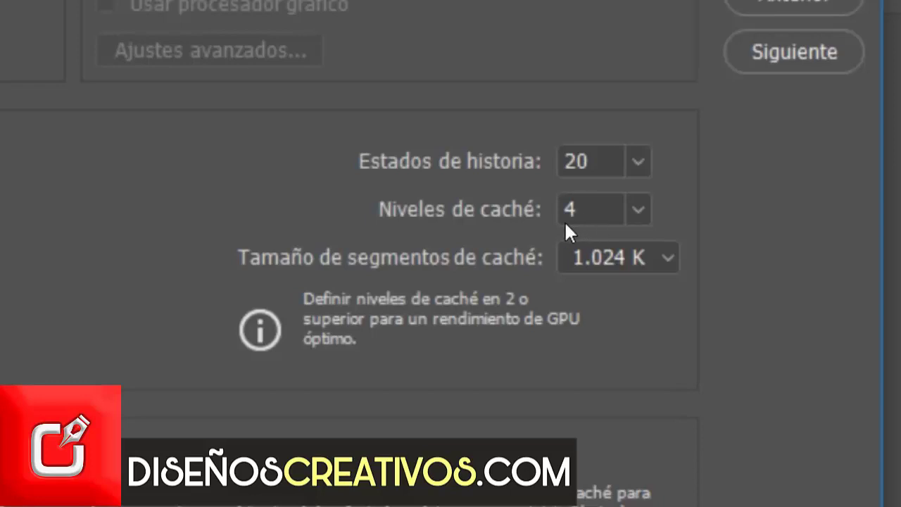
click(640, 212)
drag(638, 252, 731, 260)
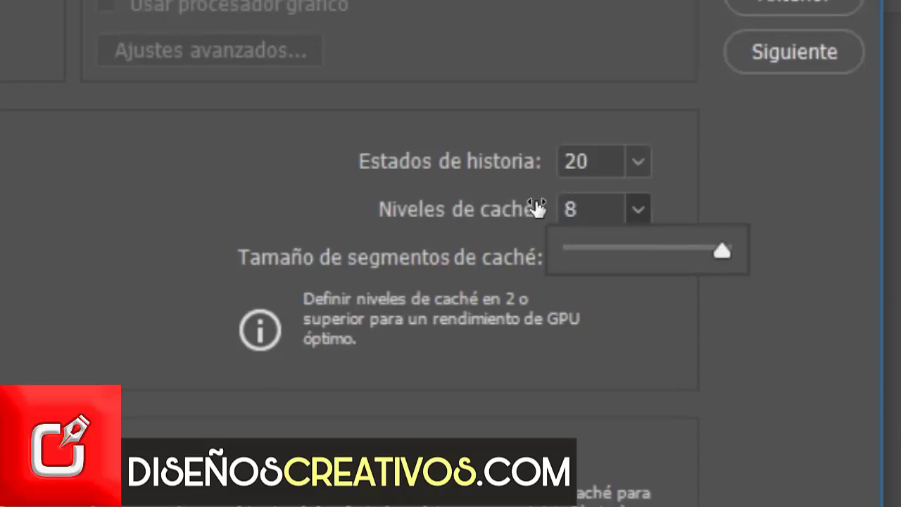
drag(722, 251, 617, 255)
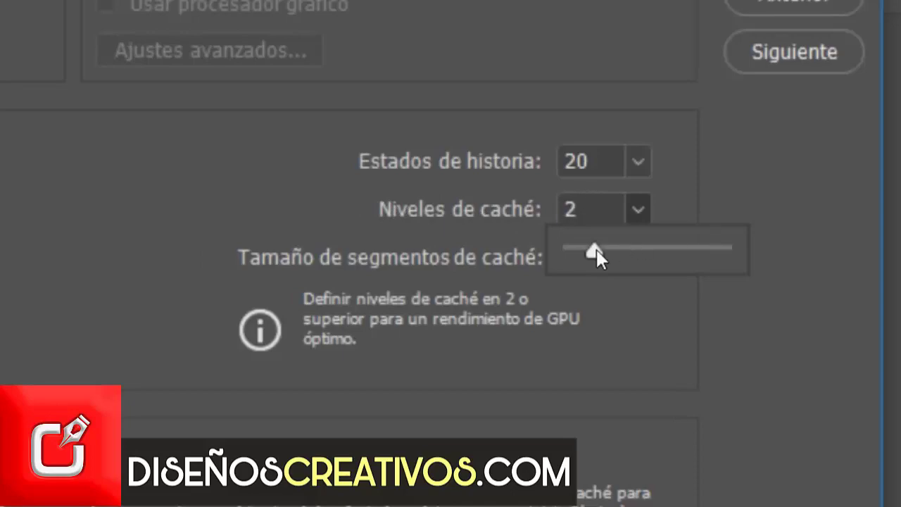
drag(596, 252, 619, 251)
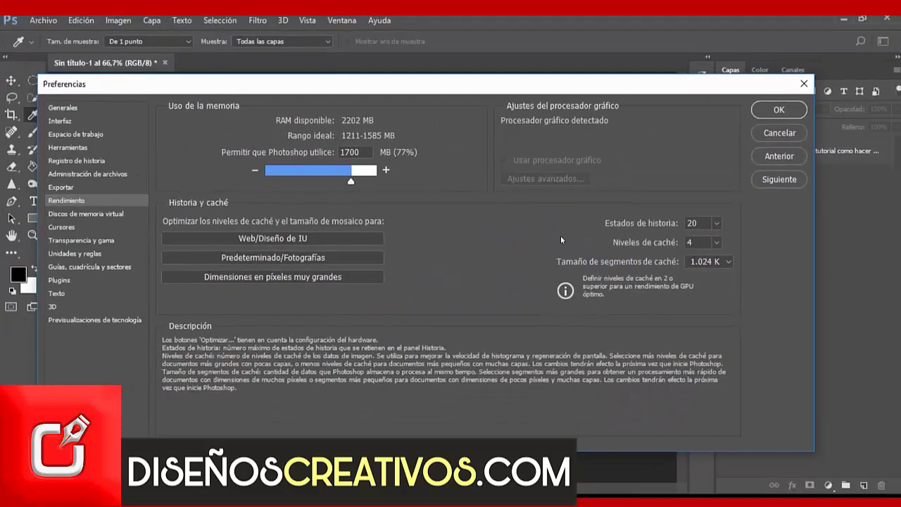
Set the cache tile size to 128 K and apply the Preferences.
click(709, 261)
click(704, 273)
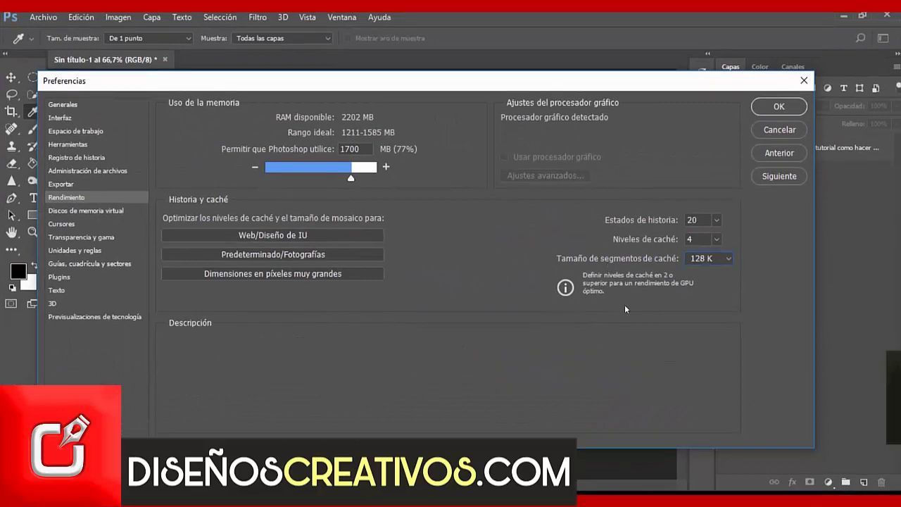
click(779, 107)
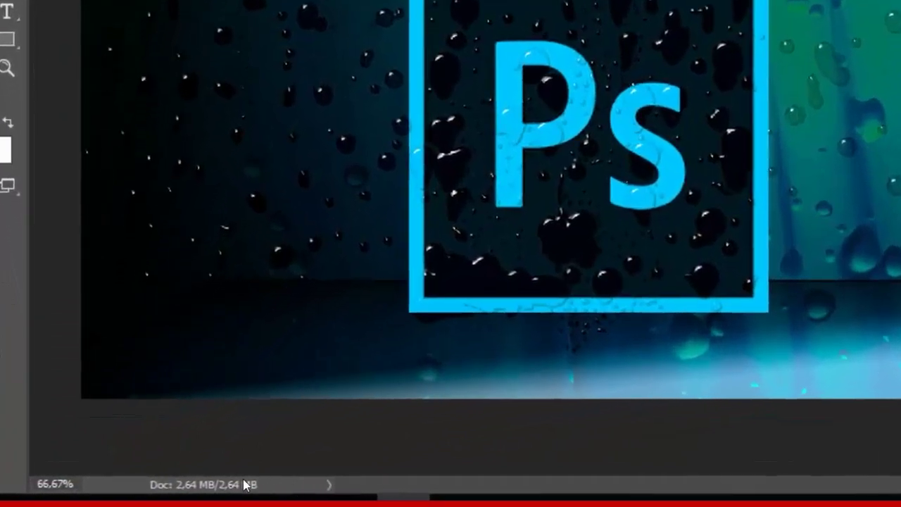
Switch the status bar readout to Eficiencia, now reading 100%.
click(389, 484)
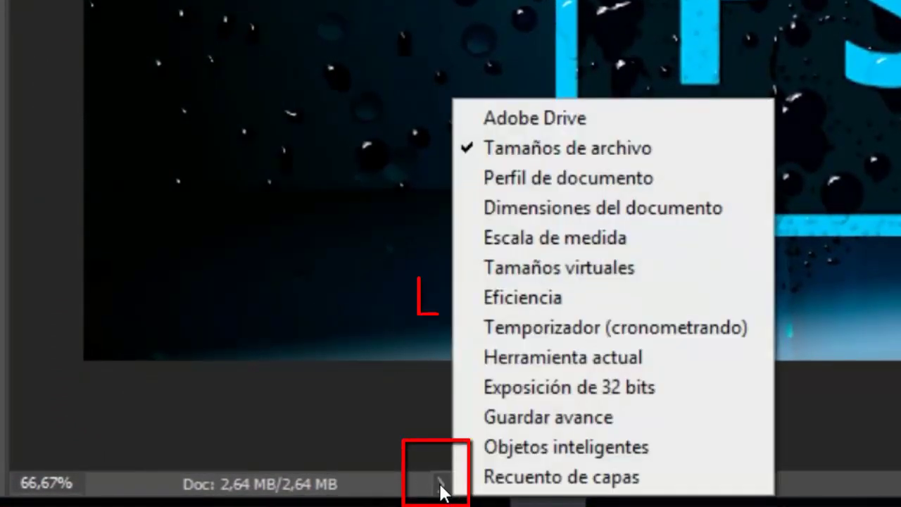
click(571, 299)
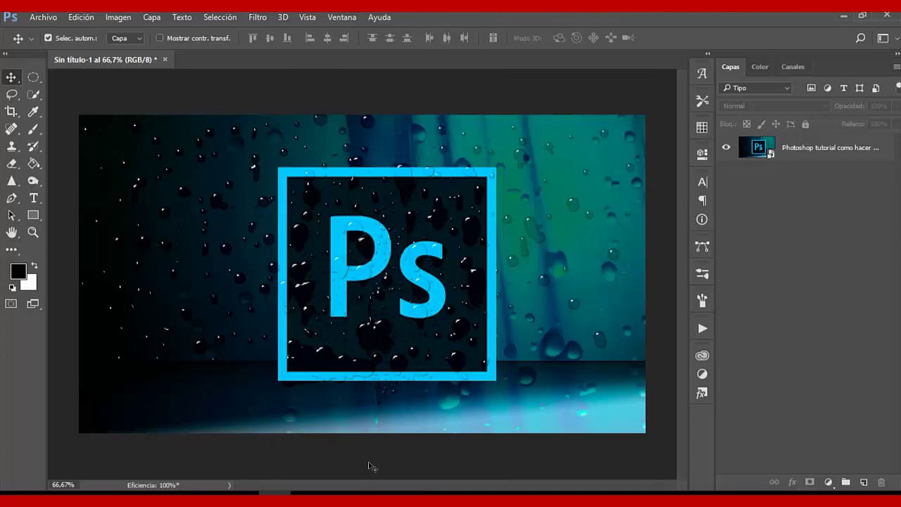
Browse the font family list with the Type tool to see its large sample previews.
click(211, 317)
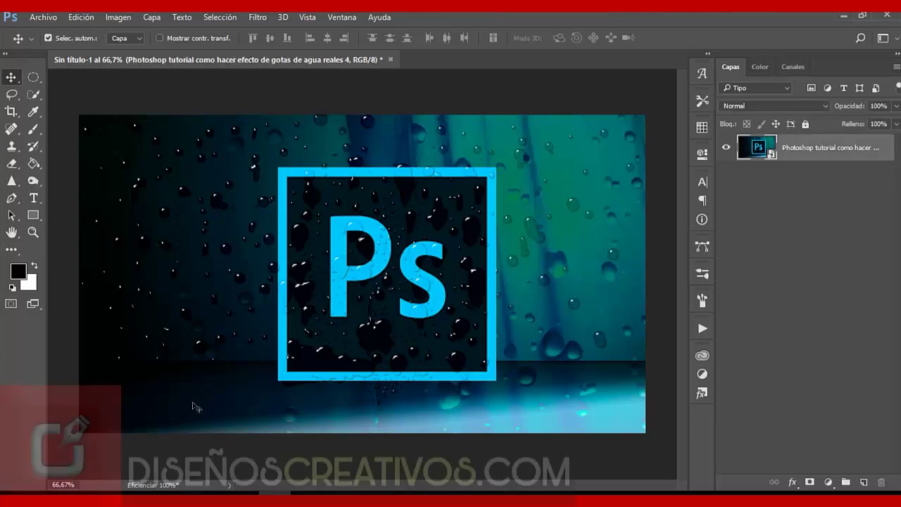
click(33, 198)
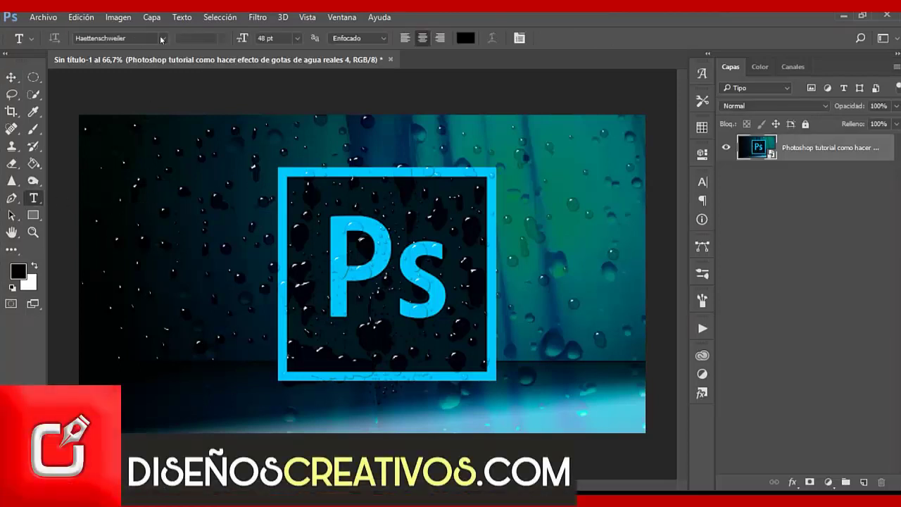
click(161, 39)
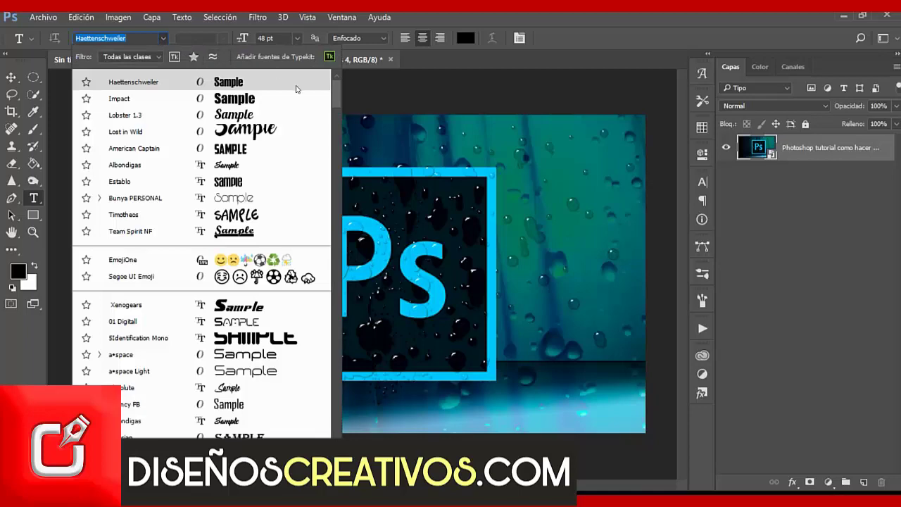
drag(336, 97, 330, 126)
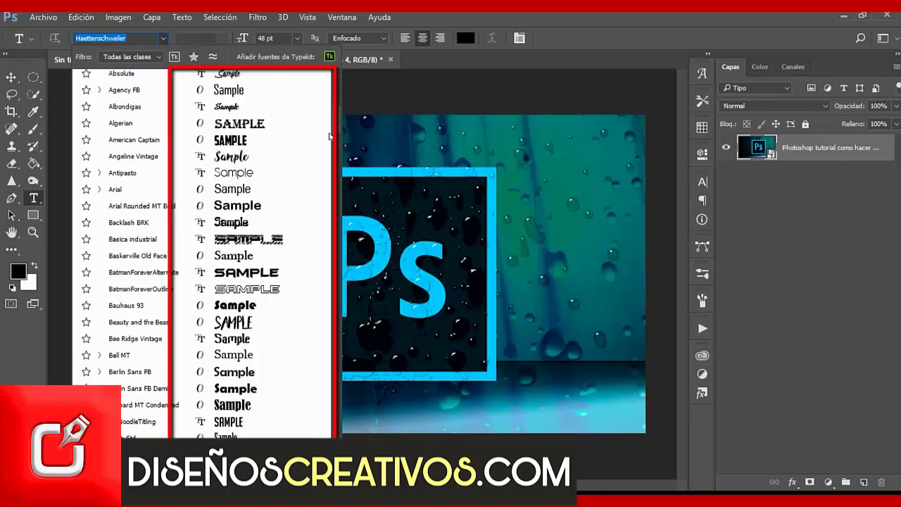
scroll(331, 136, down, 5)
scroll(339, 144, down, 5)
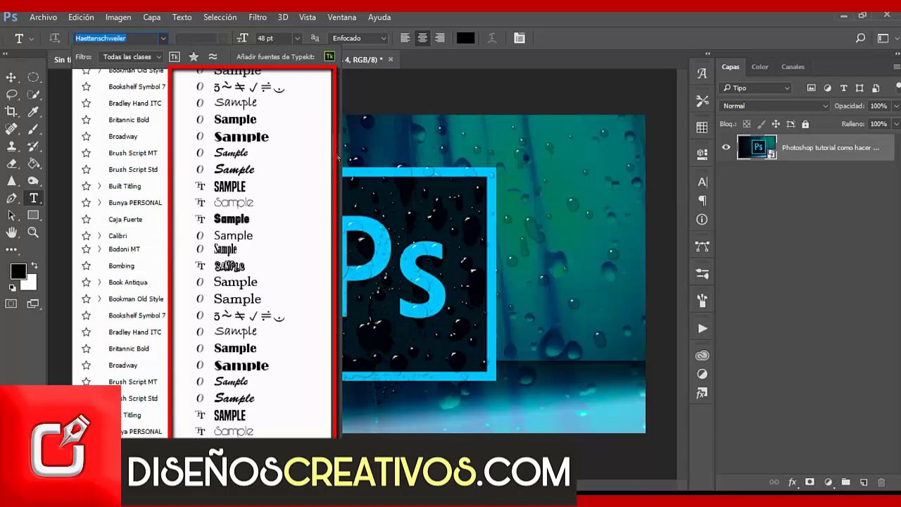
scroll(339, 156, down, 5)
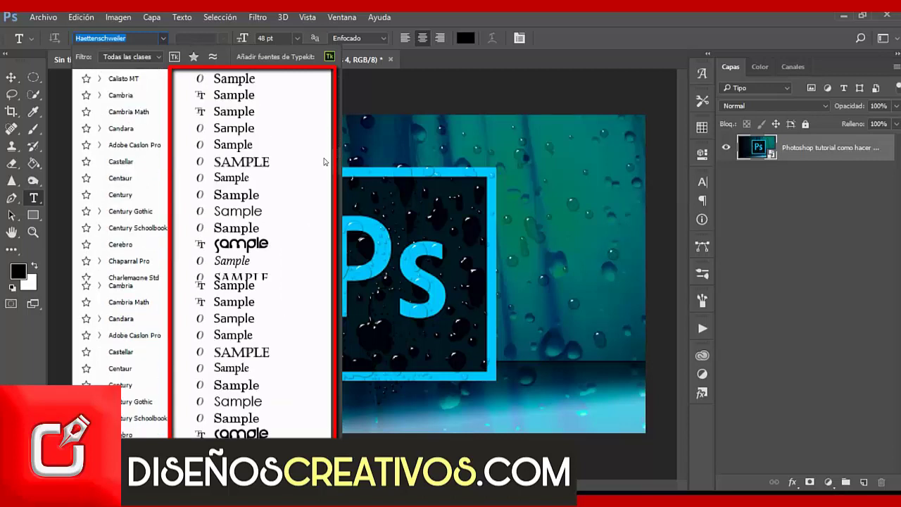
scroll(324, 161, down, 1)
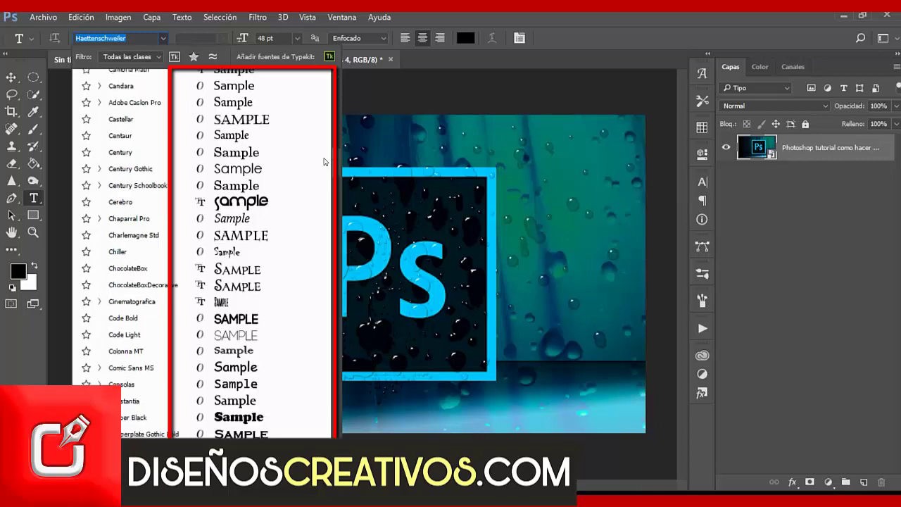
scroll(345, 166, down, 1)
scroll(343, 176, down, 1)
scroll(340, 190, down, 1)
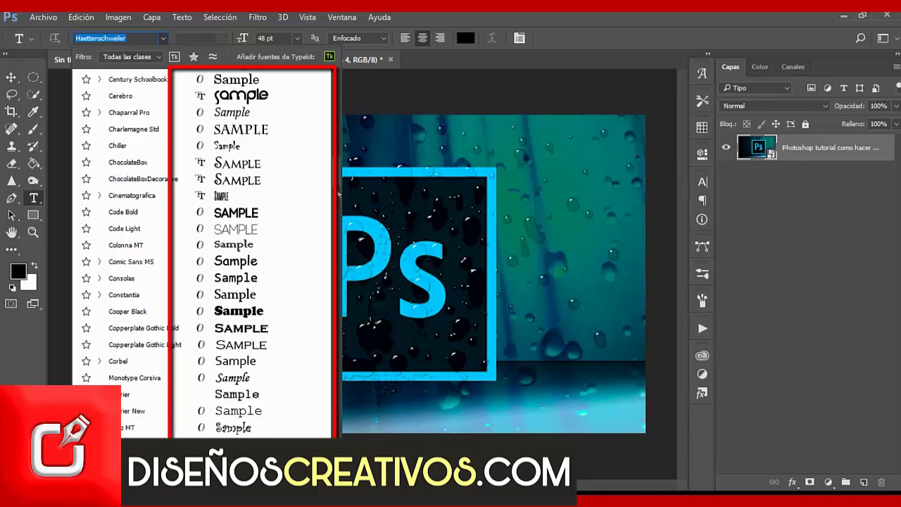
scroll(338, 200, down, 2)
scroll(338, 206, down, 5)
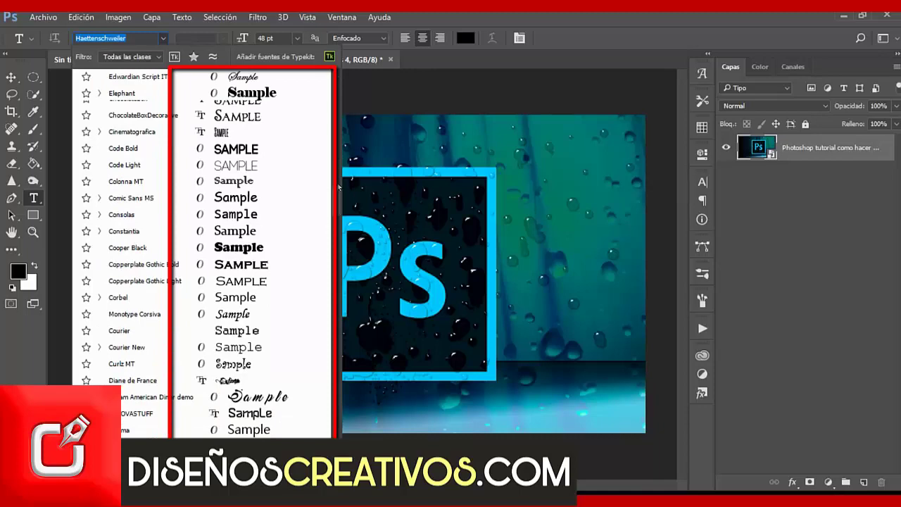
scroll(340, 141, up, 5)
scroll(341, 120, up, 5)
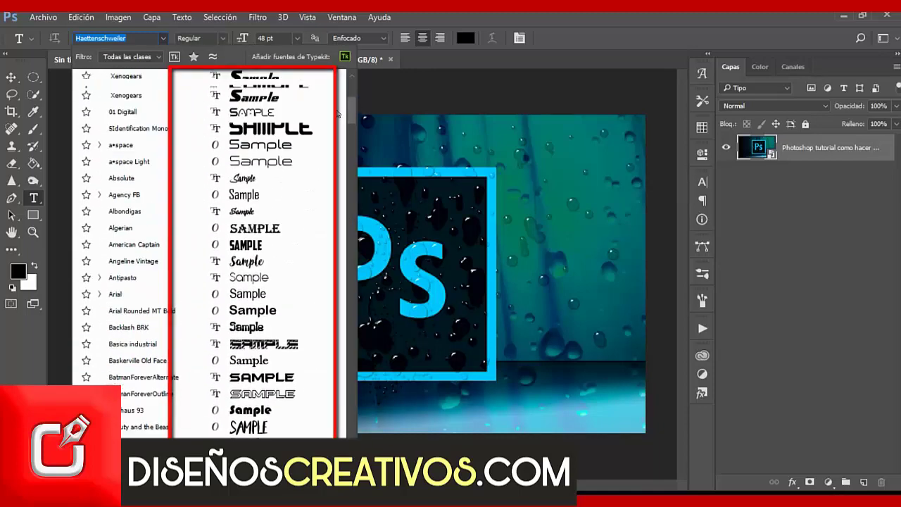
scroll(343, 99, up, 5)
scroll(343, 89, up, 1)
Close the font list and set Tamaño de previsualización de fuentes to Ninguno.
key(Escape)
key(v)
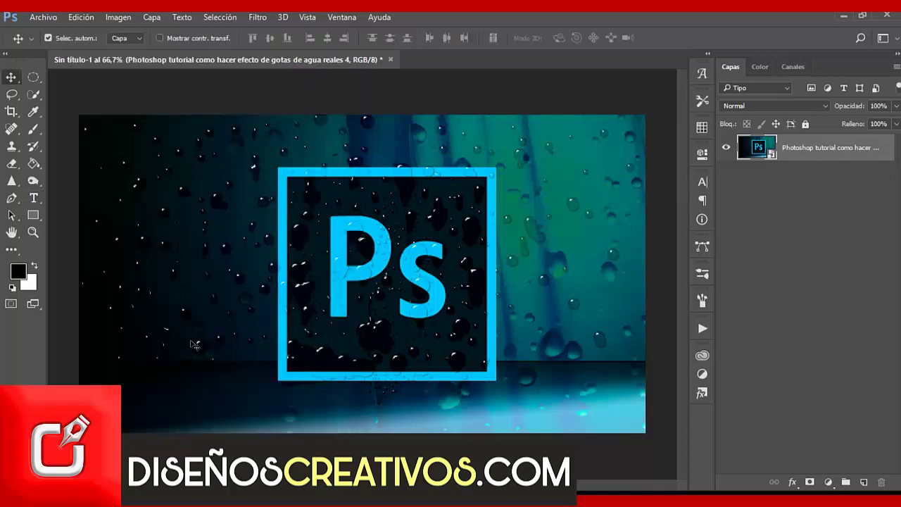
click(189, 21)
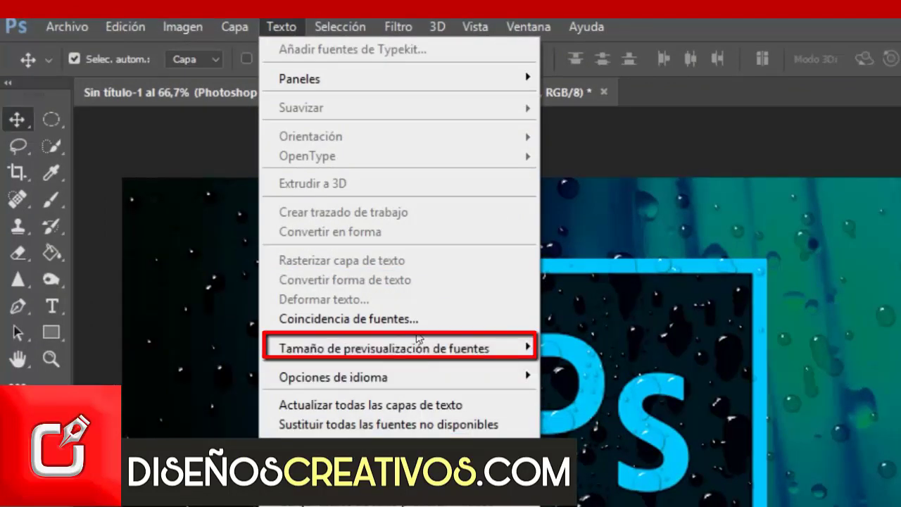
mouse_move(384, 347)
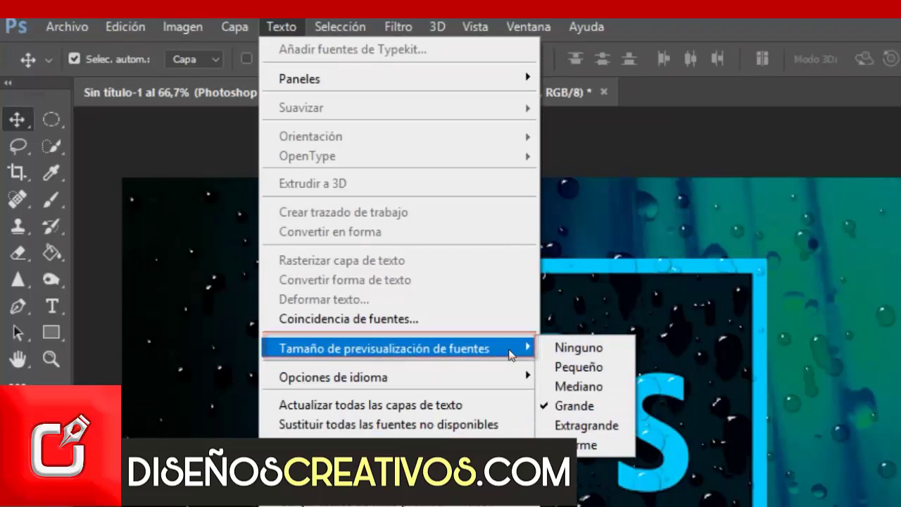
click(609, 352)
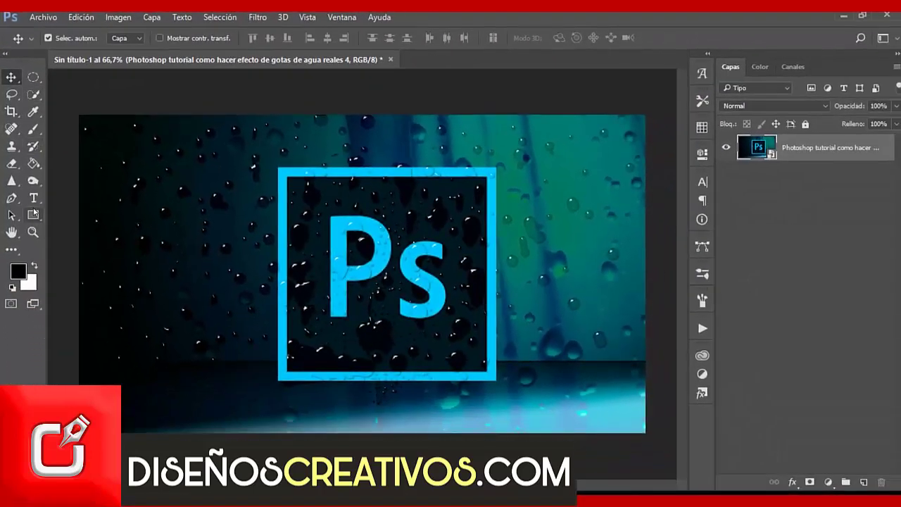
Reopen the font family list with the Type tool to confirm previews are off.
click(33, 199)
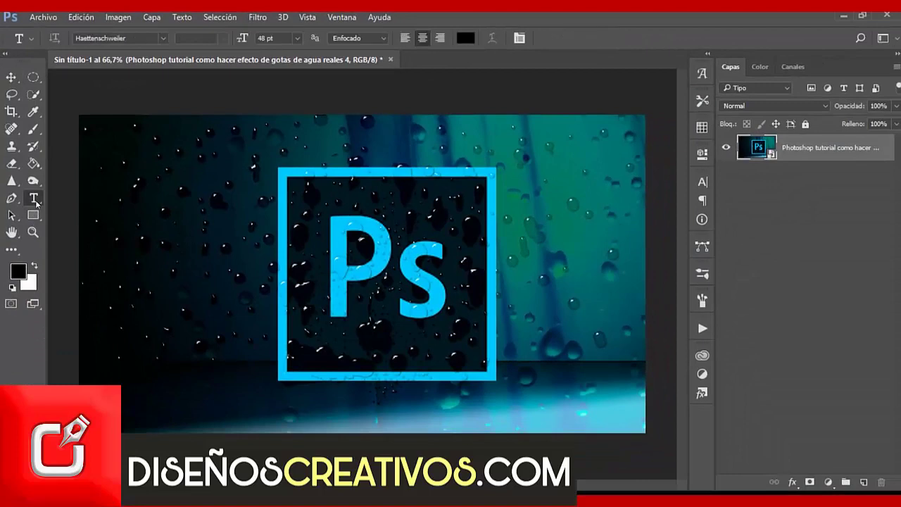
click(164, 40)
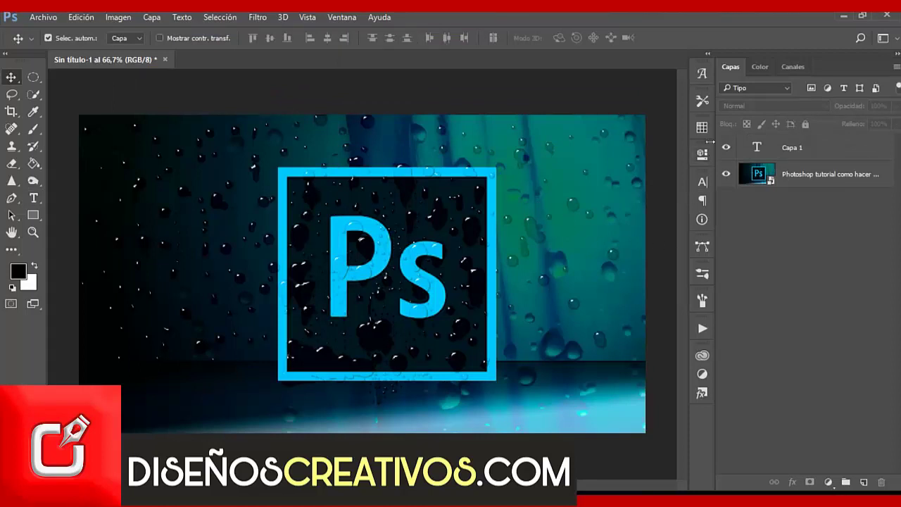
Set Canales panel thumbnails to the smallest size via Opciones de panel, then return to Capas.
click(803, 66)
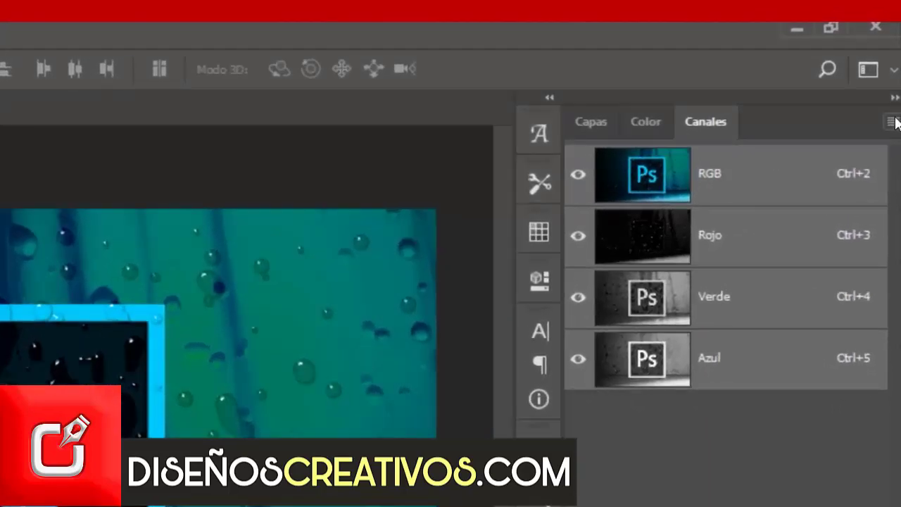
click(892, 122)
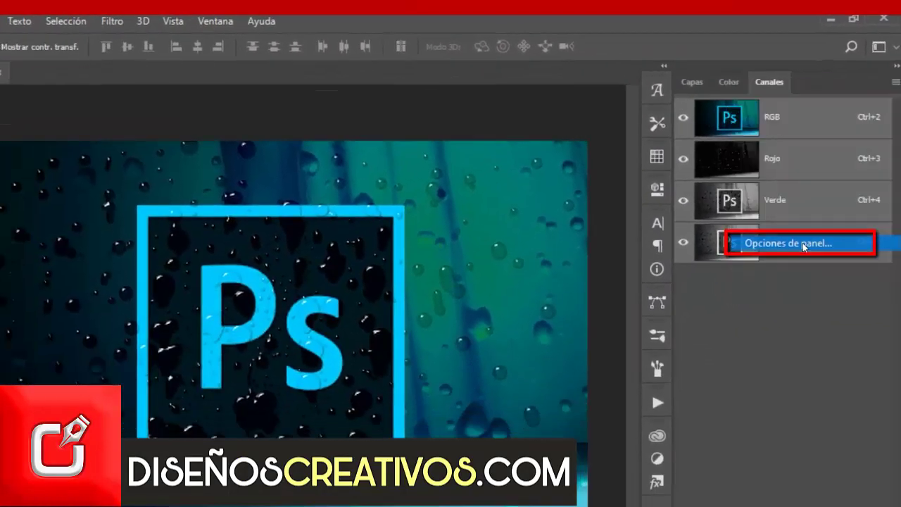
click(760, 354)
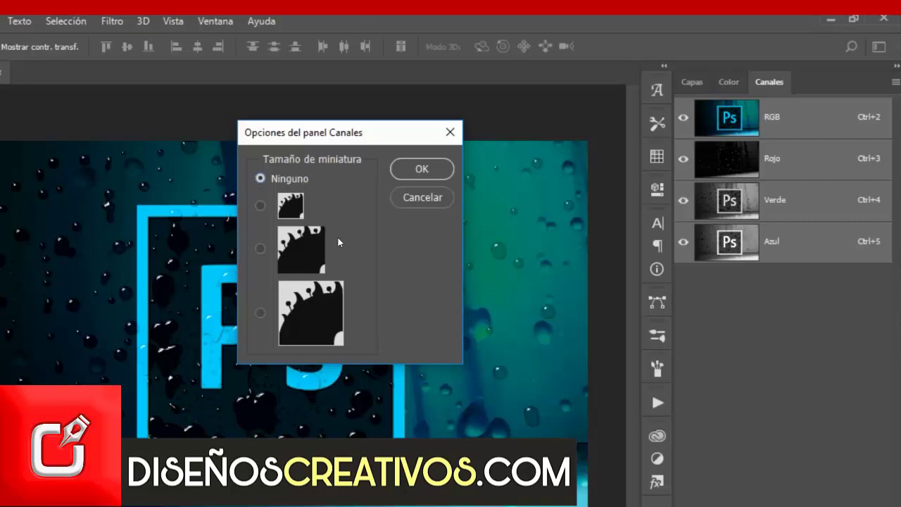
click(261, 206)
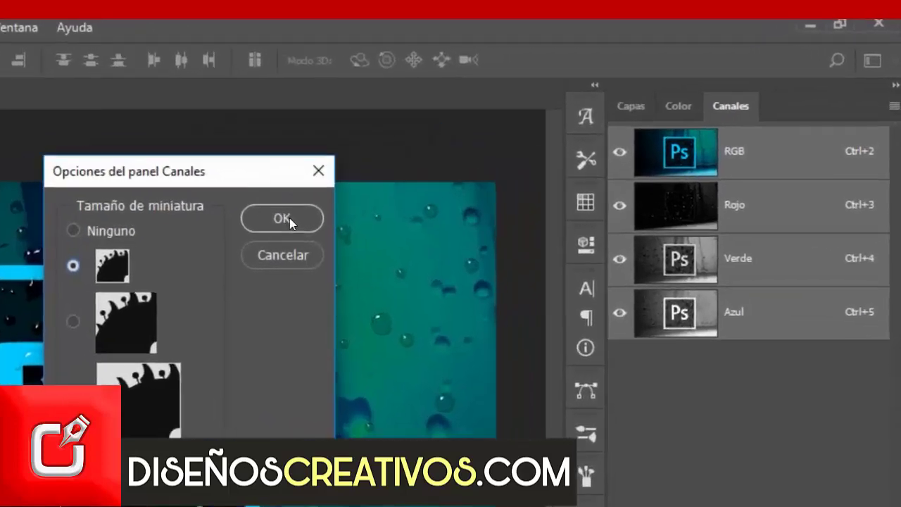
click(423, 170)
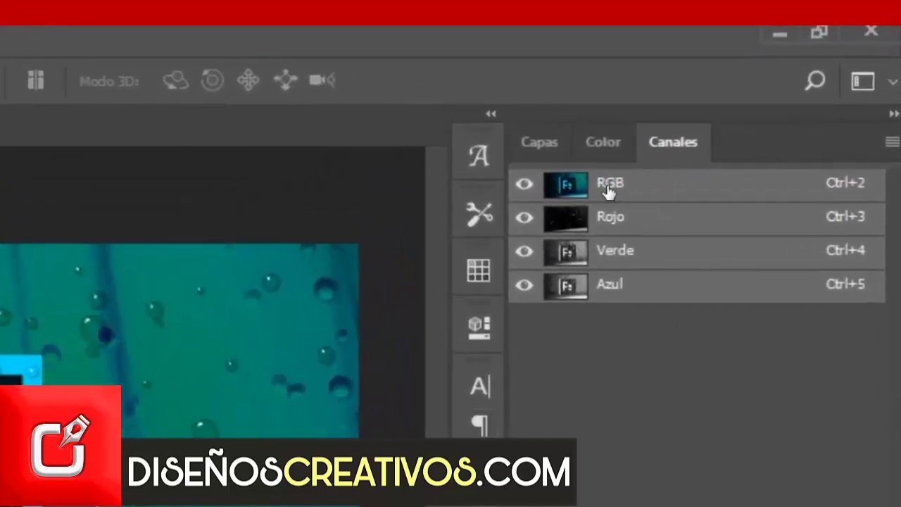
click(539, 144)
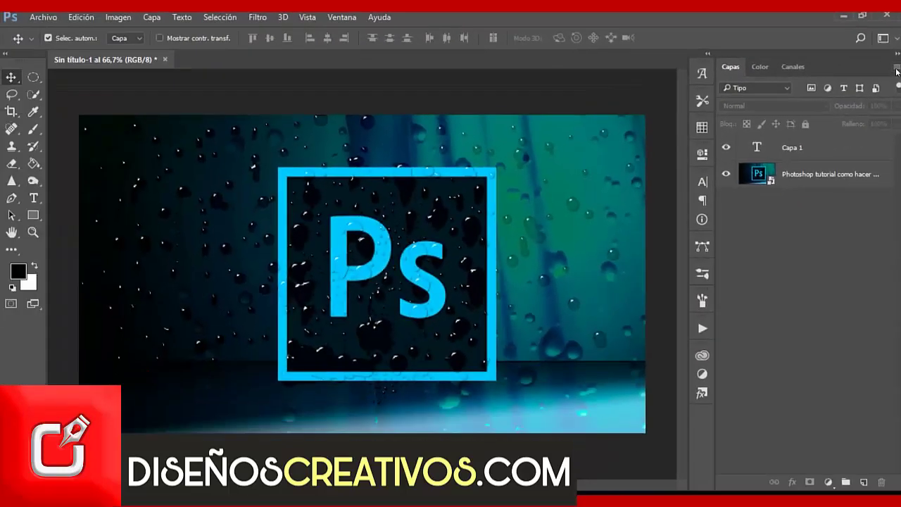
Keep the smallest thumbnail size in the Capas panel's Opciones de panel and confirm.
click(896, 66)
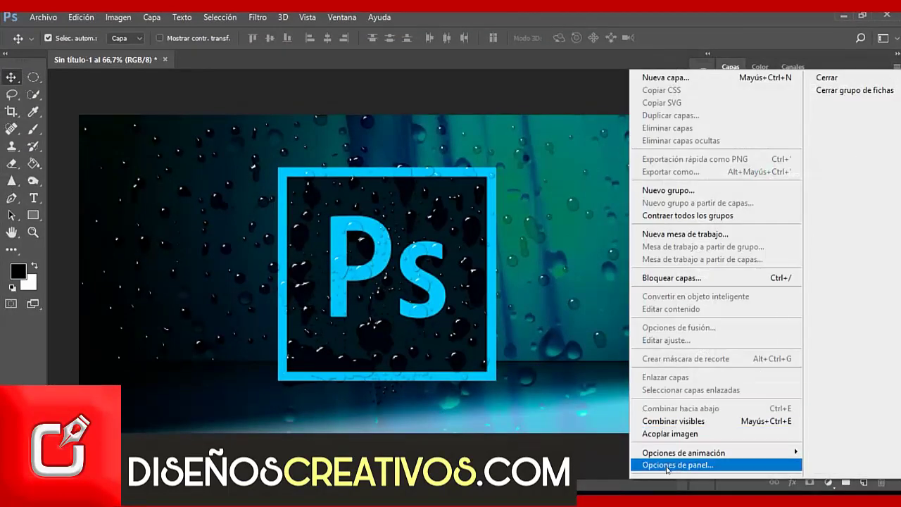
click(668, 465)
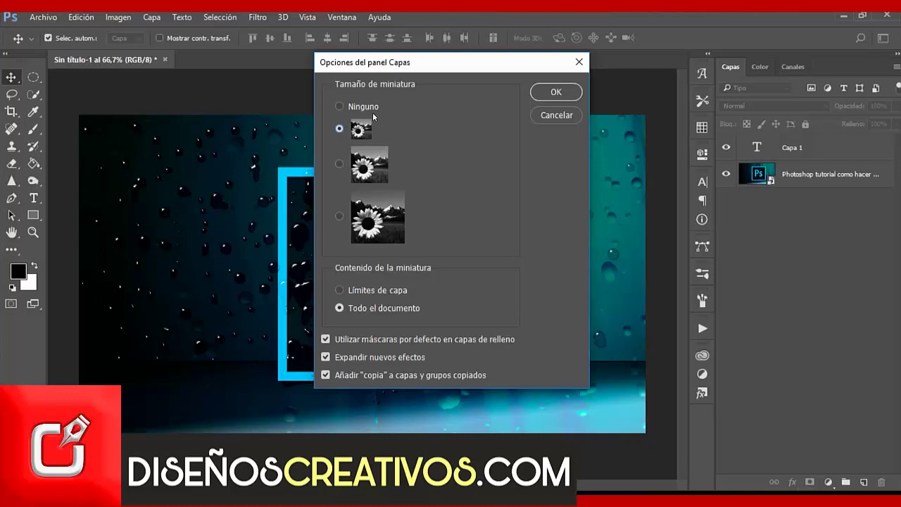
click(568, 94)
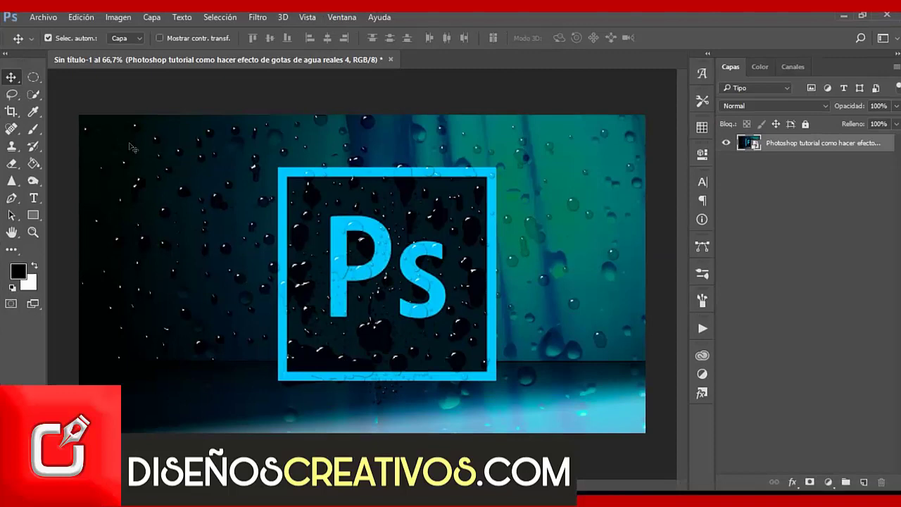
Activate the Brush tool, scroll the preset picker, and open its gear options menu.
click(39, 130)
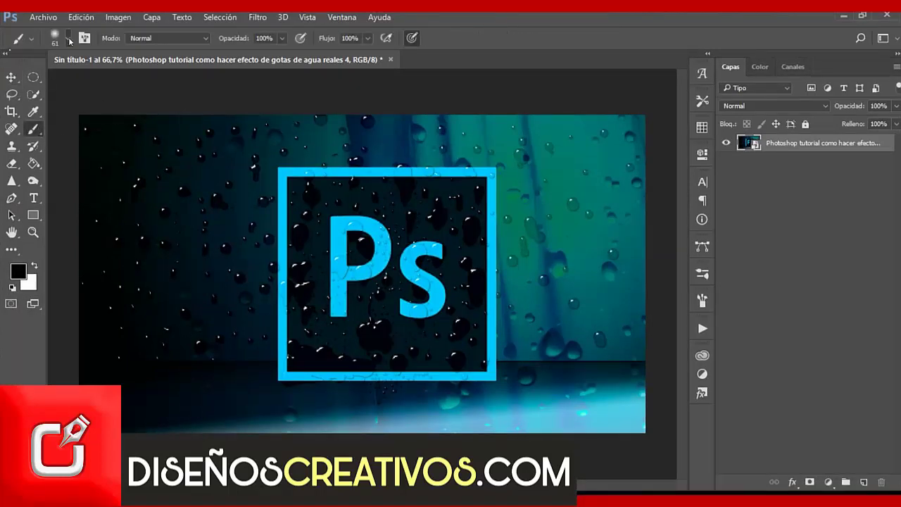
click(68, 39)
mouse_move(198, 182)
mouse_down()
mouse_move(193, 276)
mouse_move(195, 172)
mouse_up()
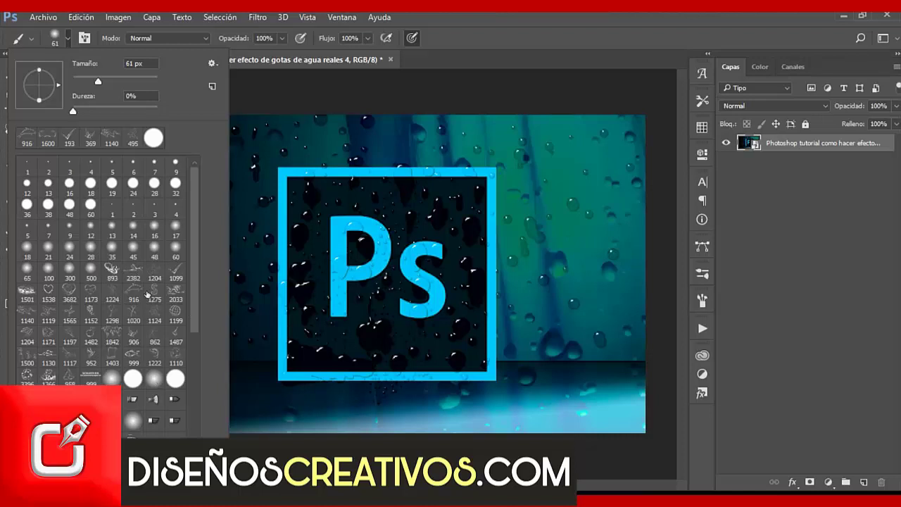
click(212, 64)
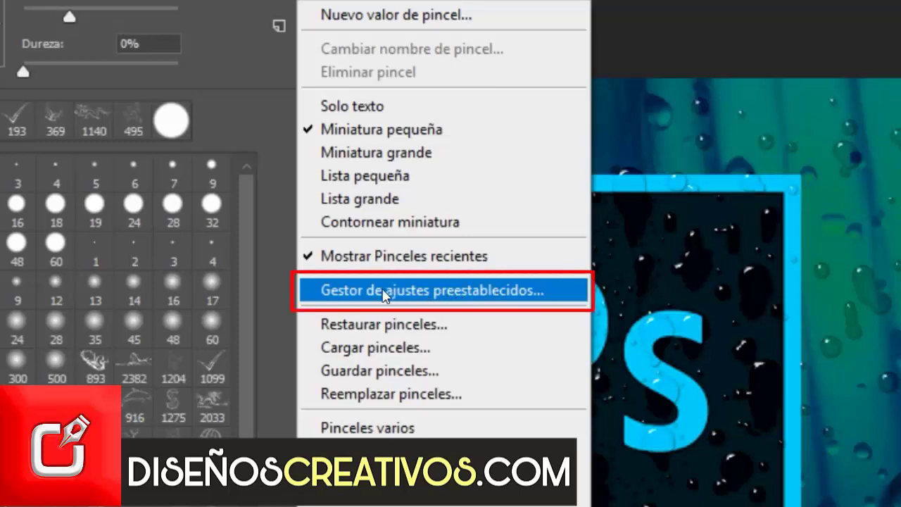
Open the Preset Manager on brush presets and delete brush 1199.
click(491, 296)
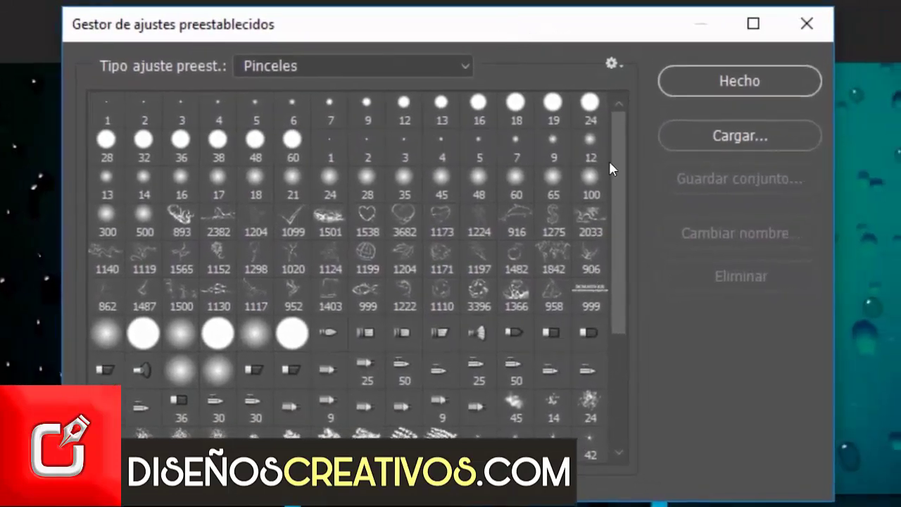
scroll(611, 229, down, 2)
scroll(611, 229, up, 3)
click(365, 256)
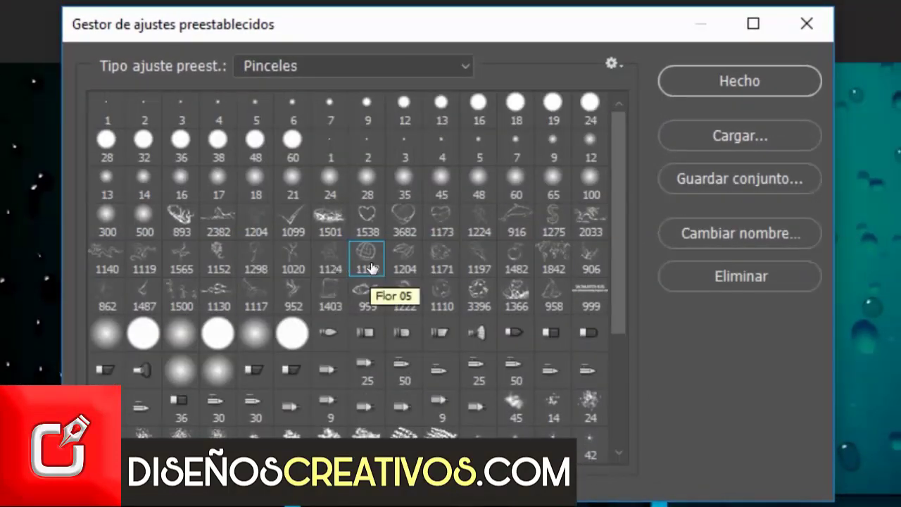
click(711, 274)
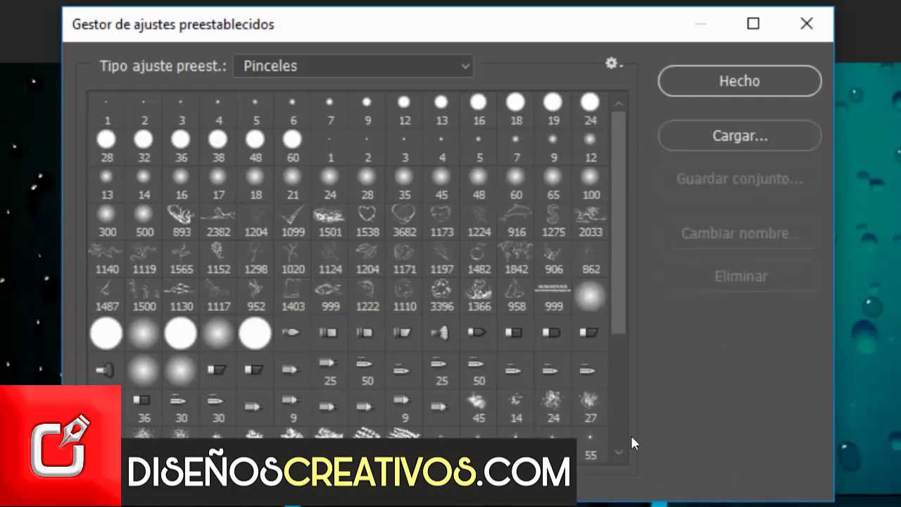
Select brushes 893, 1020, 1403 and 999 together and delete them.
click(176, 217)
ctrl+click(282, 254)
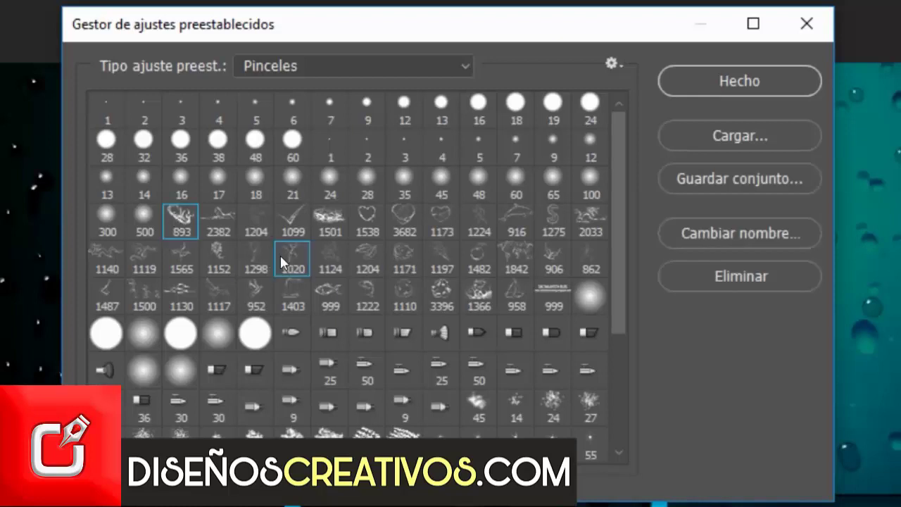
ctrl+click(291, 301)
ctrl+click(339, 289)
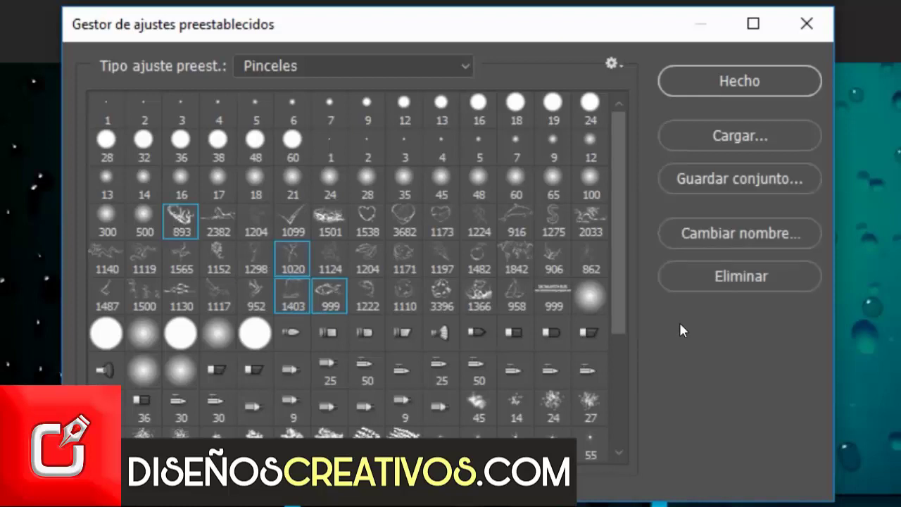
click(704, 278)
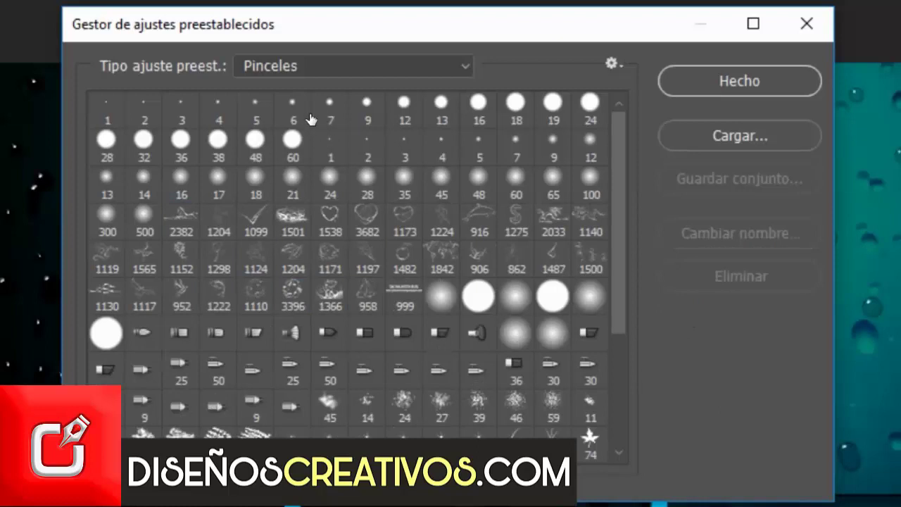
Glance at the gradient presets, return to brushes, and close the Preset Manager.
click(423, 67)
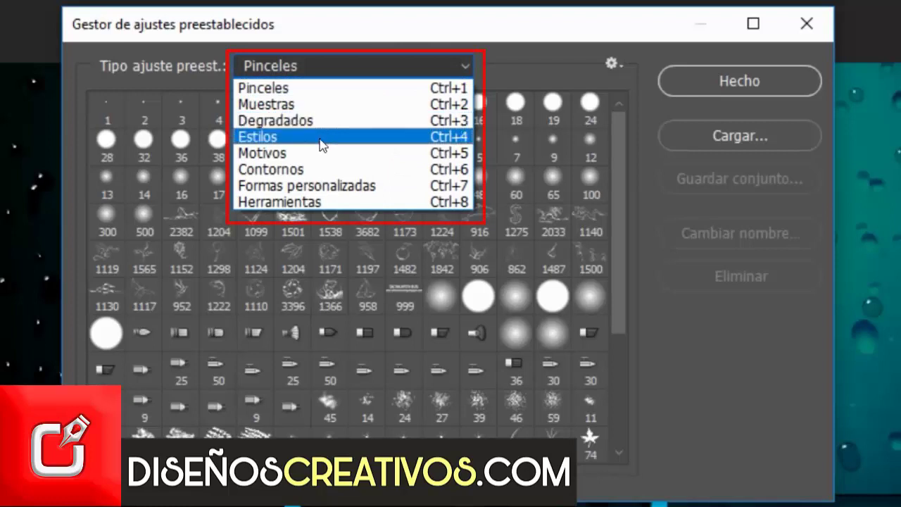
click(361, 120)
click(364, 65)
click(365, 88)
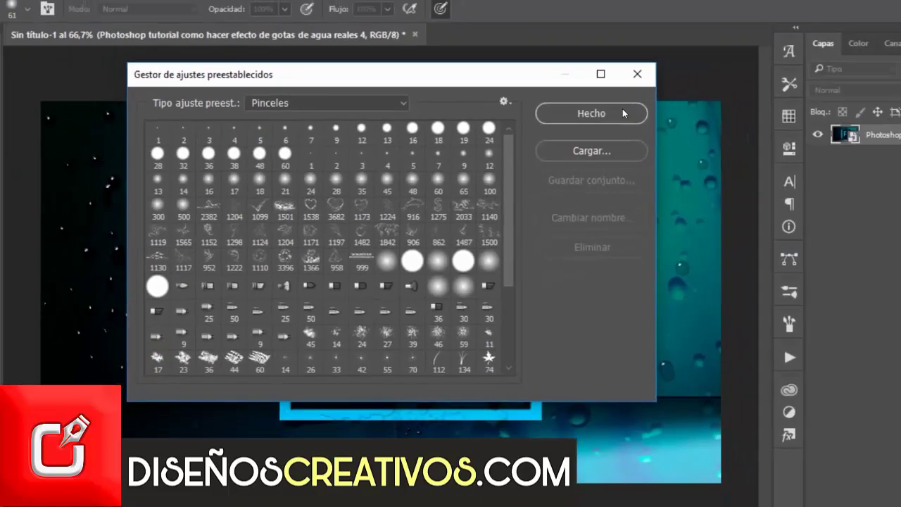
click(739, 81)
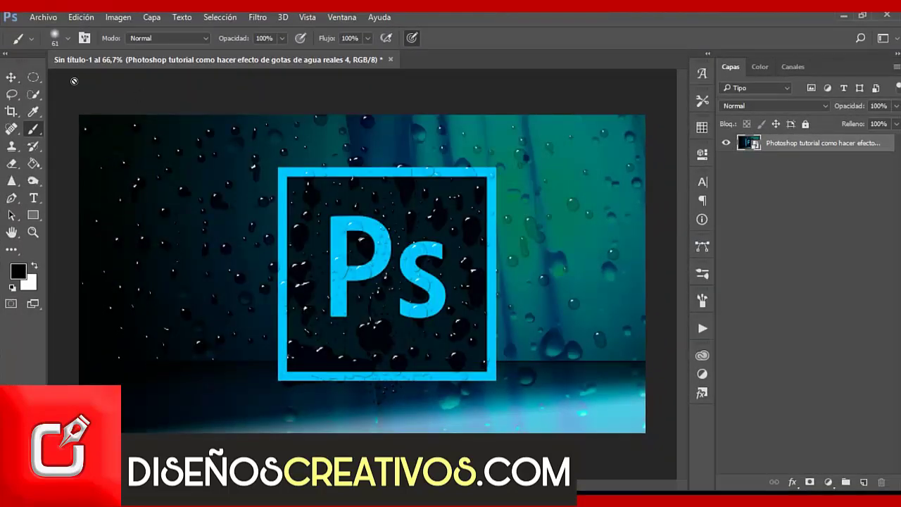
Use Restaurar pinceles from the brush picker menu to replace brushes with defaults, without saving.
click(68, 40)
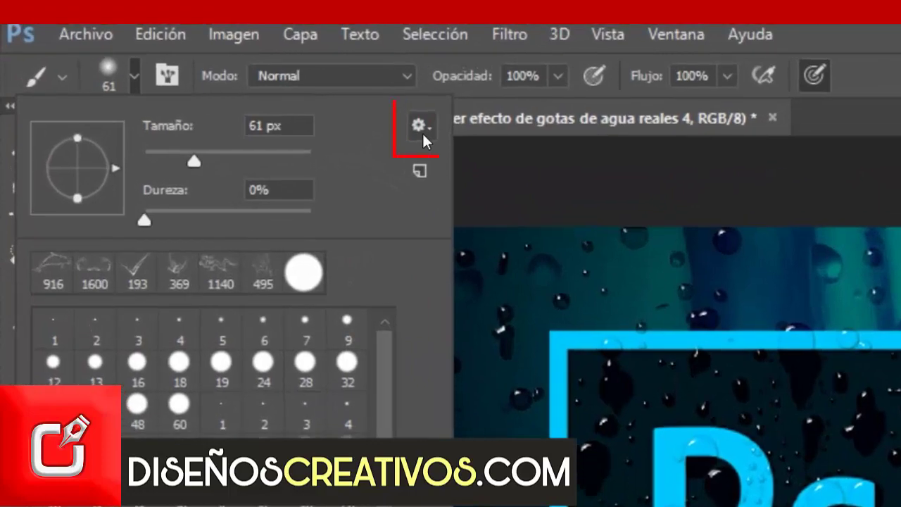
click(422, 130)
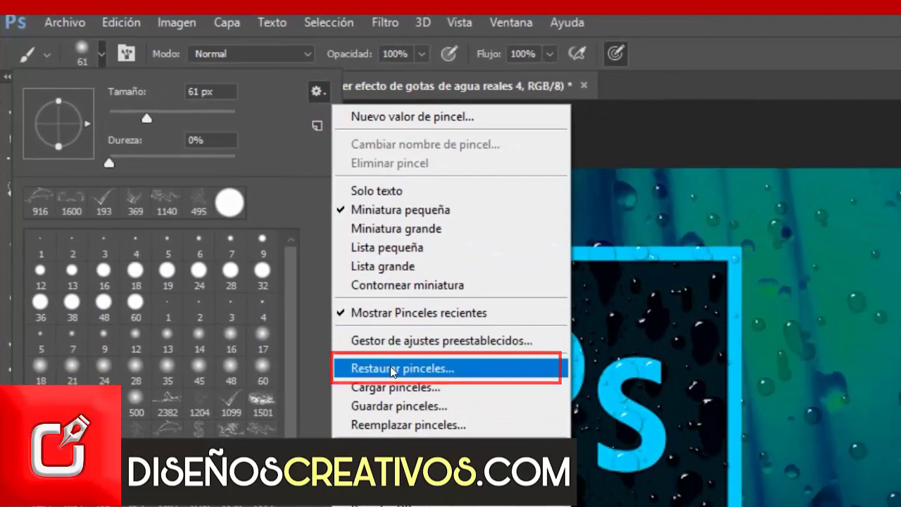
click(393, 369)
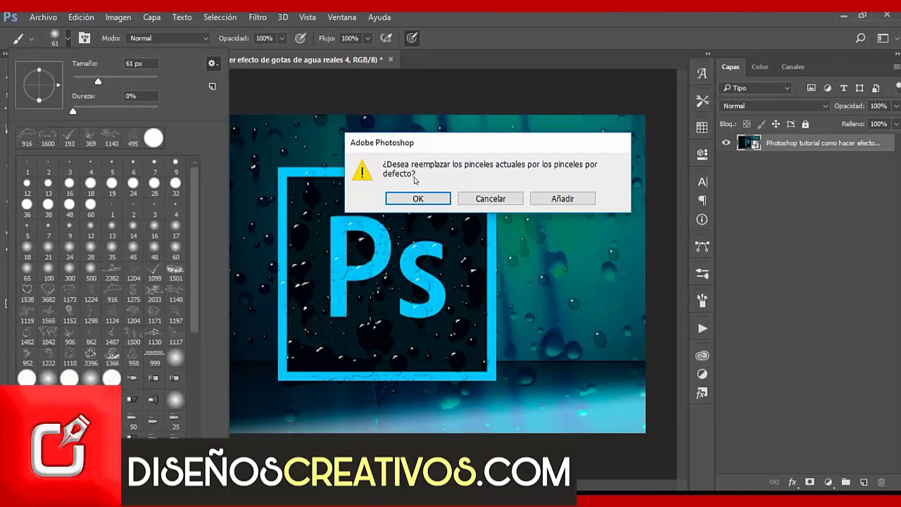
click(425, 198)
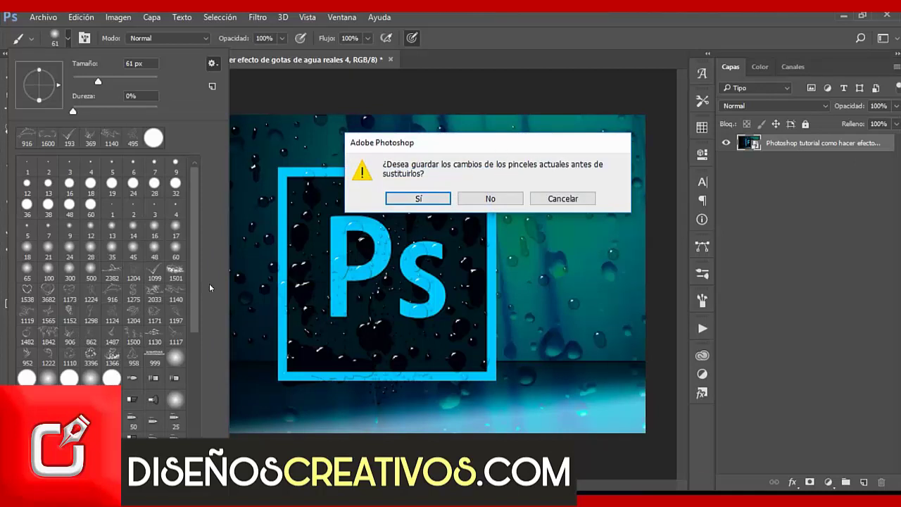
click(502, 200)
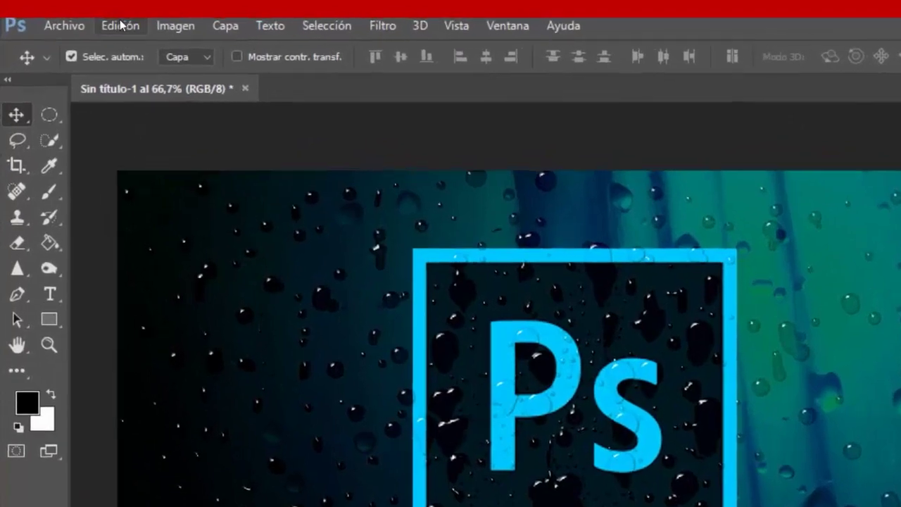
Run Edición > Purgar > Todo to clear all cached memory.
click(121, 26)
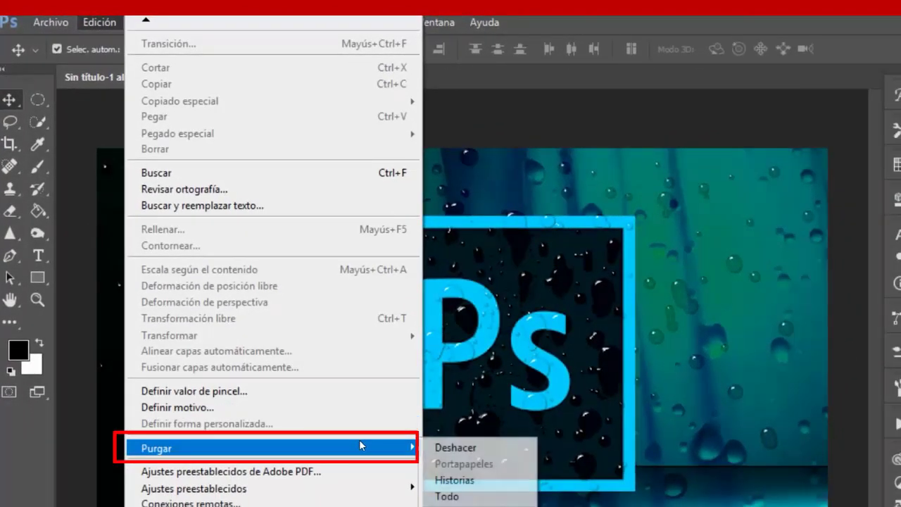
mouse_move(211, 448)
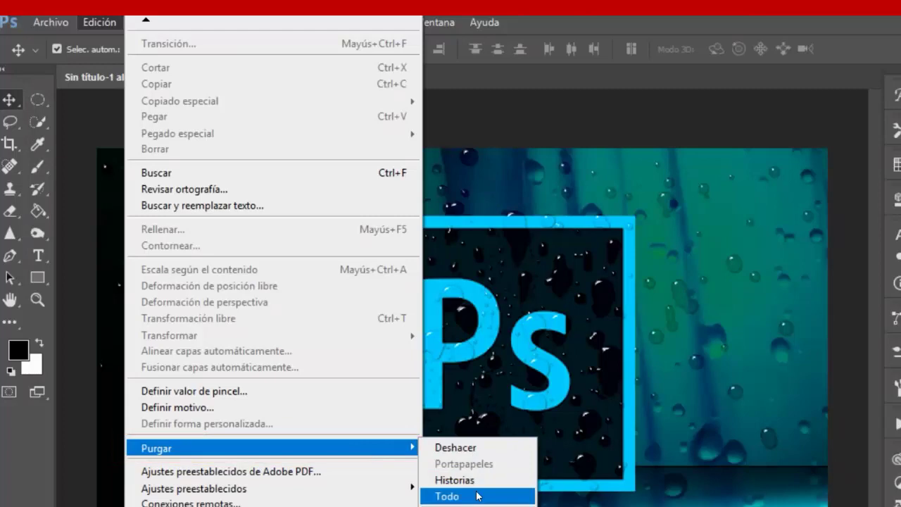
click(478, 497)
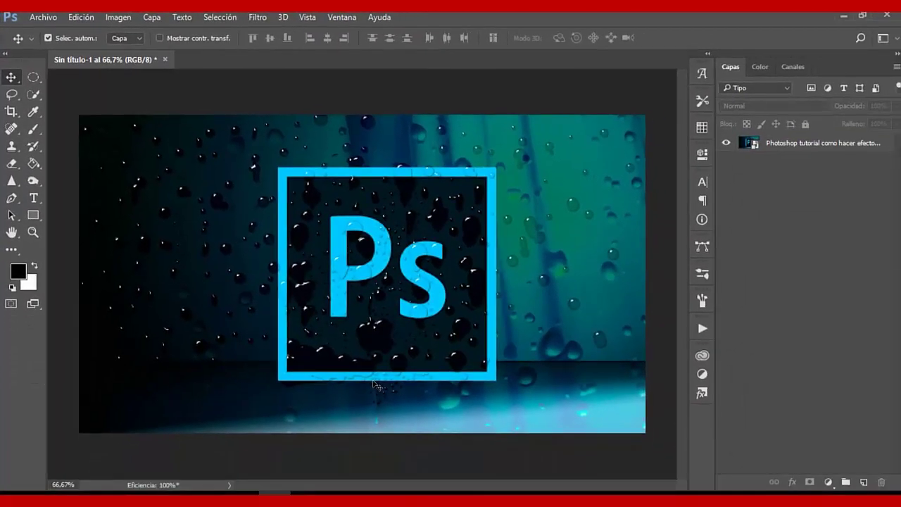